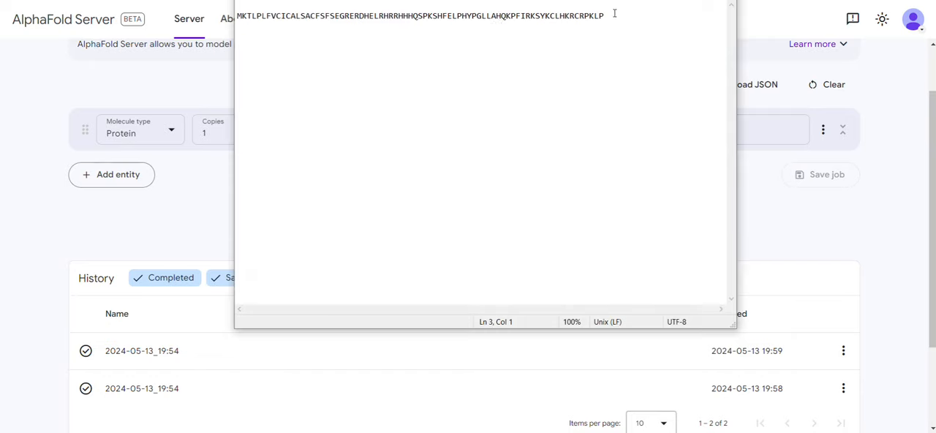
# Step: Copy the full protein sequence from the text file and paste it into the first protein entity in AlphaFold Server
pyautogui.moveTo(613, 15); pyautogui.dragTo(237, 15)
pyautogui.hotkey('ctrl', 'c')
pyautogui.hotkey('alt', 'Tab')
pyautogui.click(370, 137)
pyautogui.hotkey('ctrl', 'v')
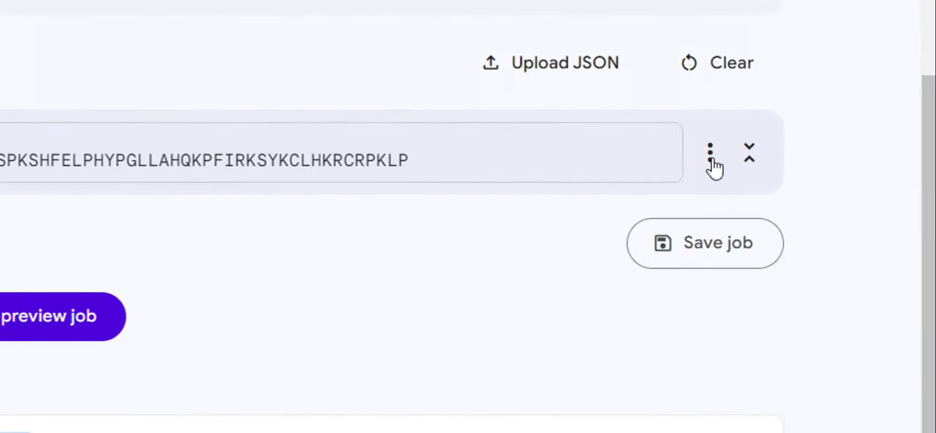
# Step: Add a post-translational modification at serine 38 of the protein and set its type to Glycan chain
pyautogui.click(709, 155)
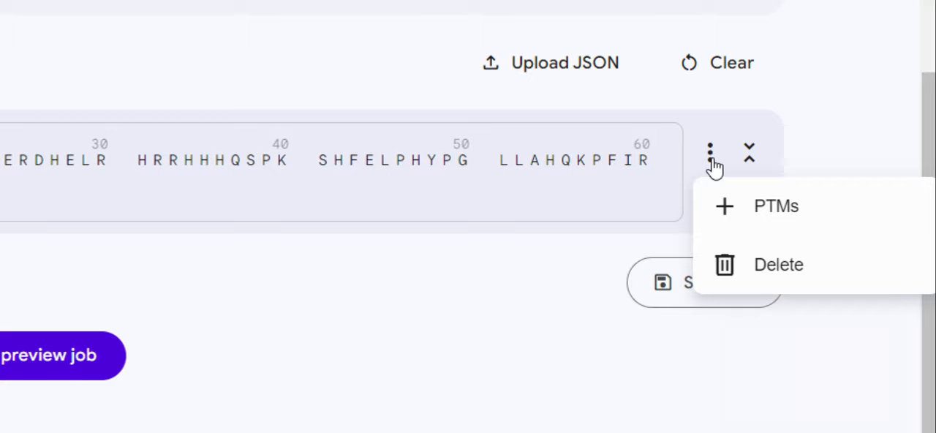
pyautogui.click(760, 219)
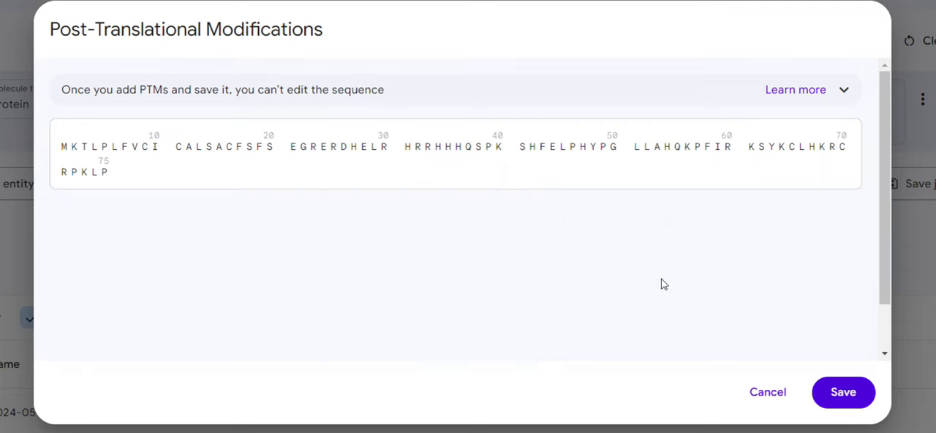
pyautogui.click(479, 149)
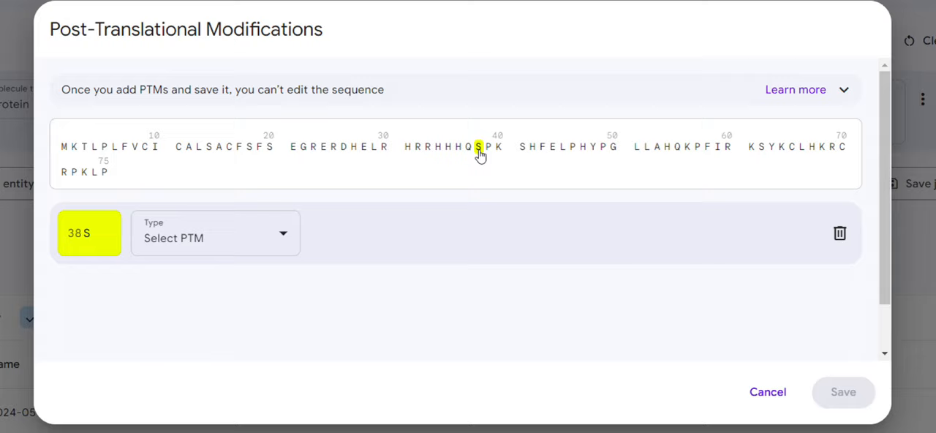
pyautogui.click(279, 244)
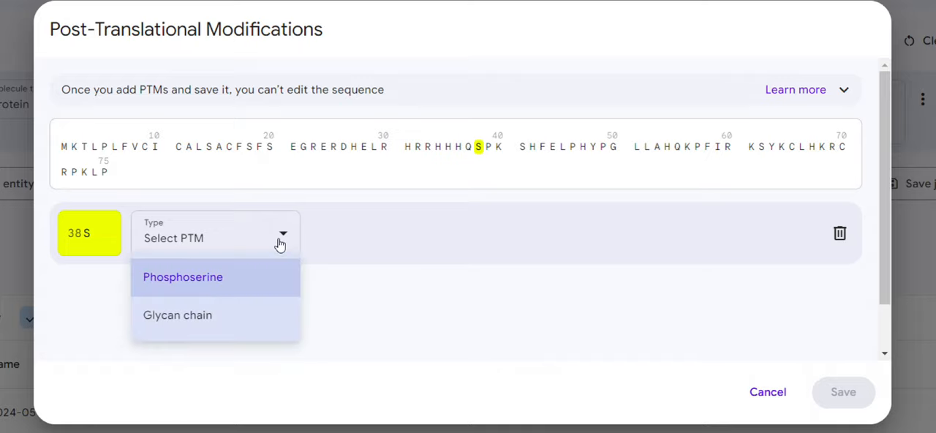
pyautogui.click(216, 325)
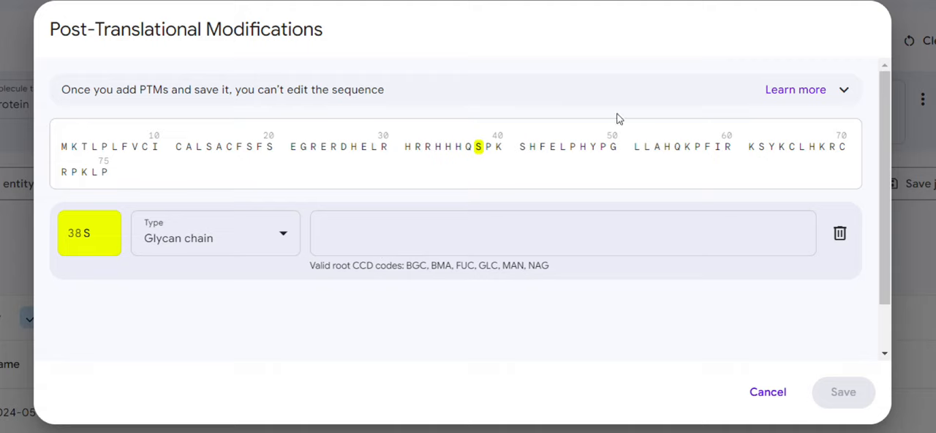
# Step: Find the branched ligand chain example NAG(NAG(MAN(MAN(MAN)(MAN(MAN)(MAN))))) in the PTM help text and copy it
pyautogui.click(794, 91)
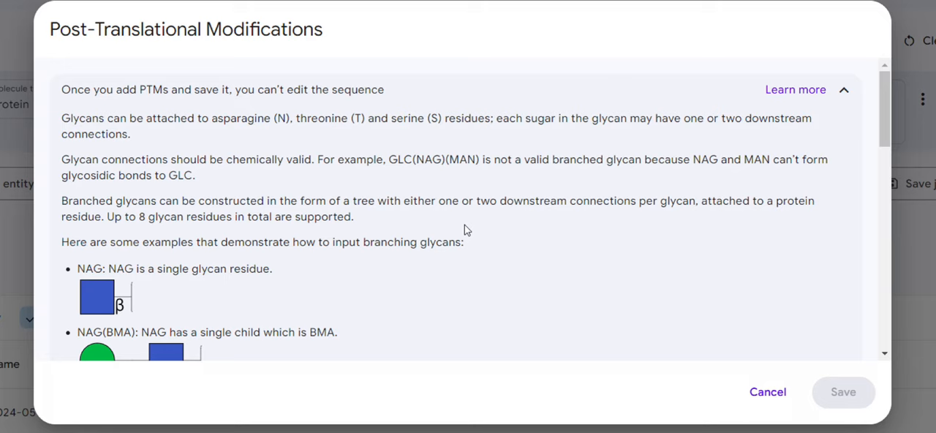
pyautogui.scroll(-3, 464, 226)
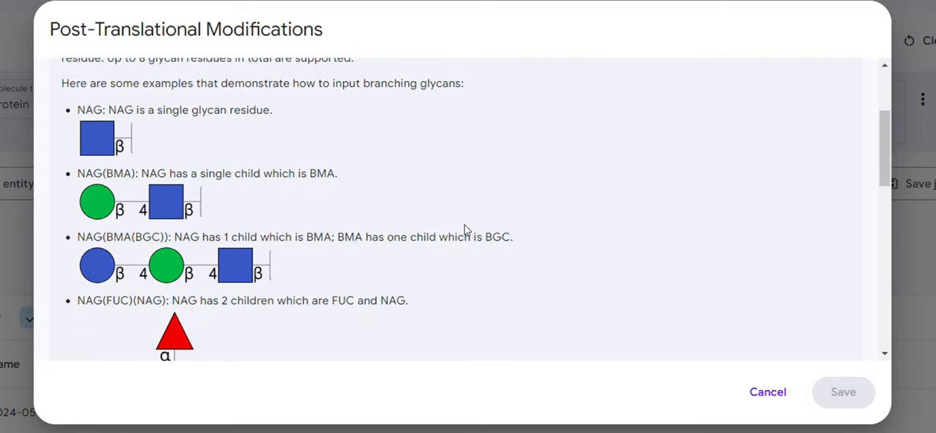
pyautogui.scroll(-2, 464, 228)
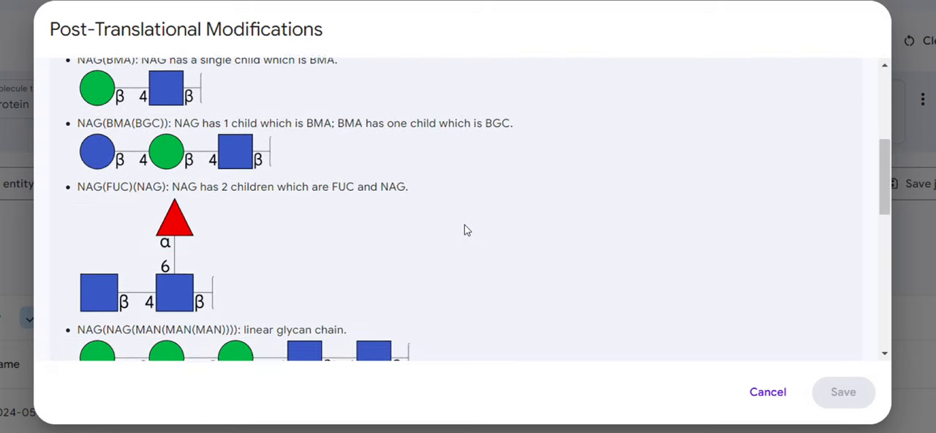
pyautogui.scroll(-1, 465, 229)
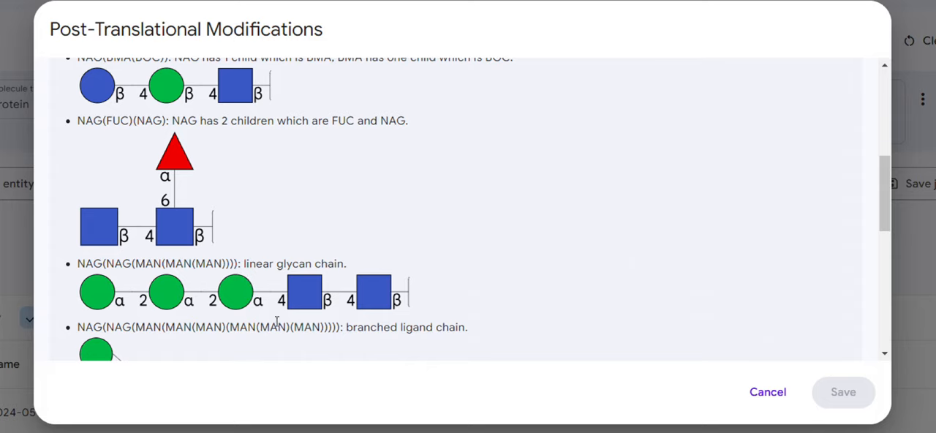
pyautogui.scroll(-1, 302, 333)
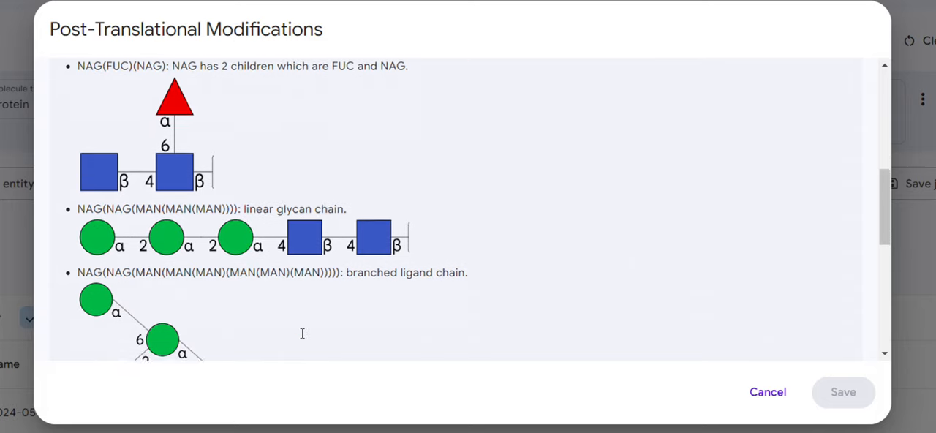
pyautogui.moveTo(338, 253); pyautogui.dragTo(230, 253)
pyautogui.click(343, 254)
pyautogui.moveTo(77, 253); pyautogui.dragTo(340, 253)
pyautogui.hotkey('ctrl', 'c')
# Step: Paste NAG(NAG(MAN(MAN(MAN)(MAN(MAN)(MAN))))) as the glycan chain for residue 38S and save the modification
pyautogui.scroll(-10, 432, 178)
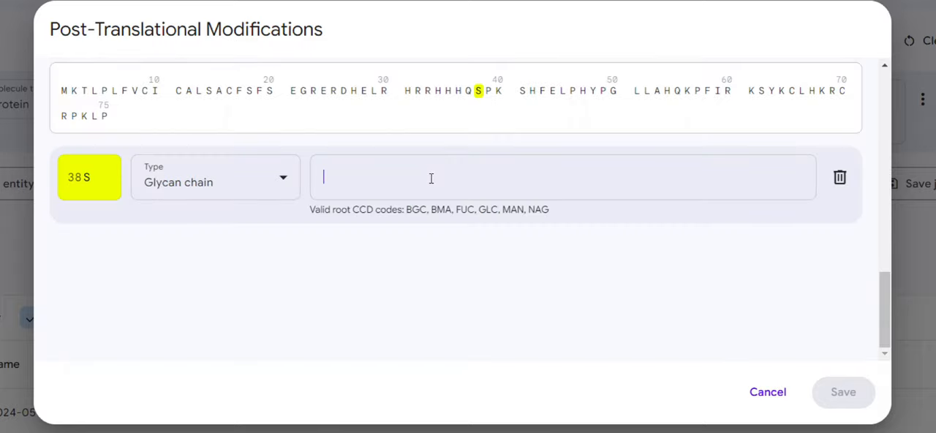
pyautogui.hotkey('ctrl', 'v')
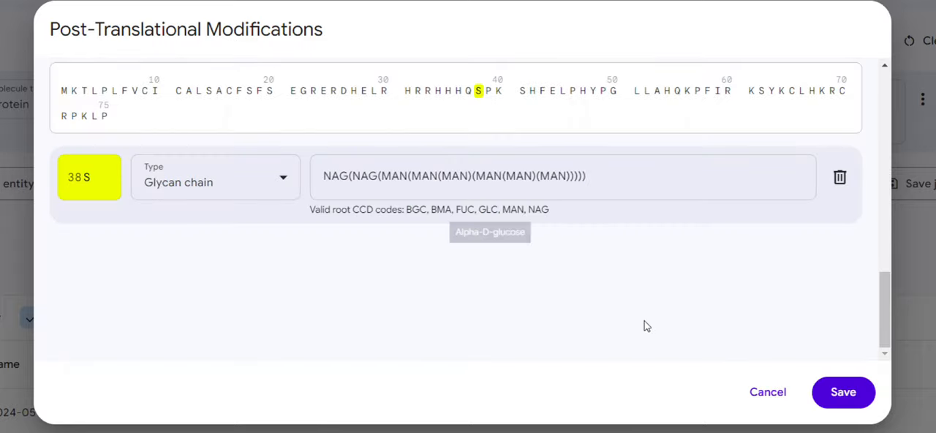
pyautogui.click(837, 390)
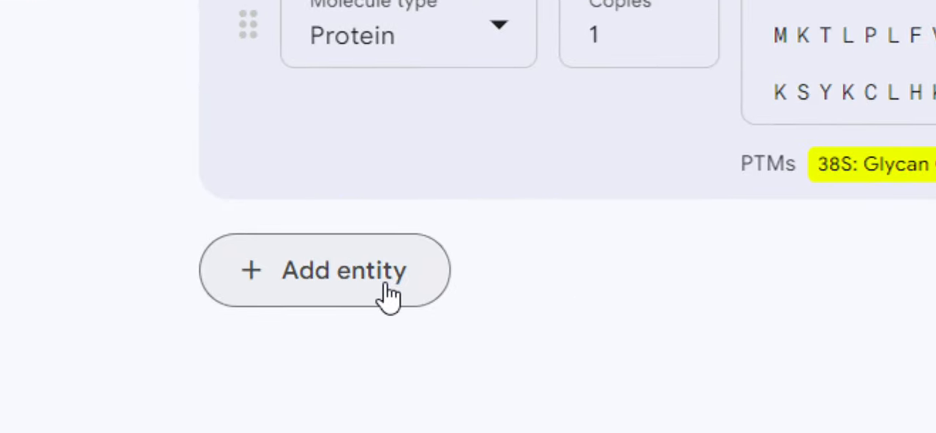
# Step: Add a second entity to the job and set its molecule type to RNA
pyautogui.click(367, 286)
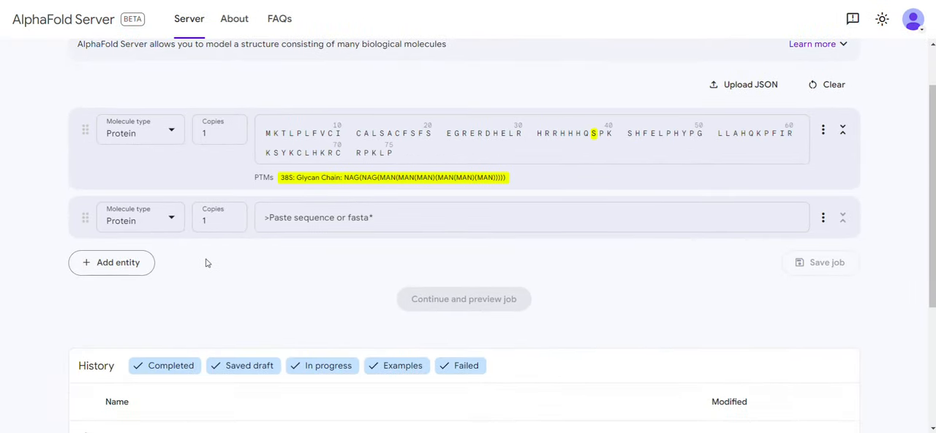
pyautogui.click(173, 220)
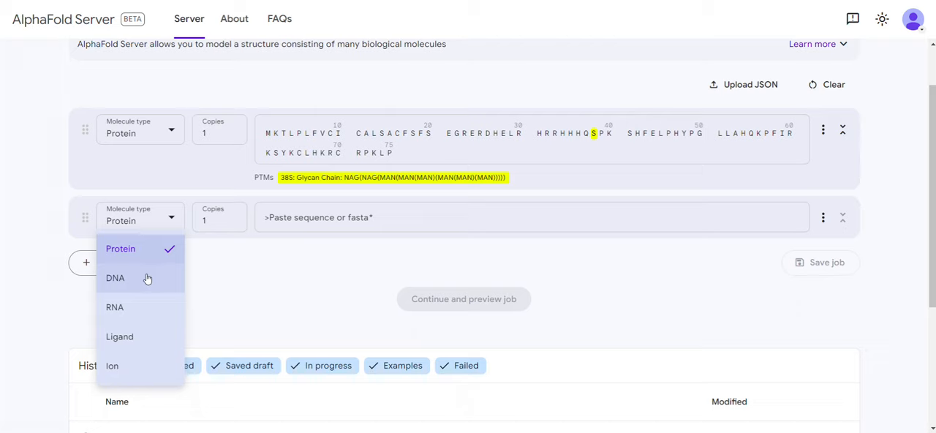
pyautogui.click(162, 227)
pyautogui.click(162, 227)
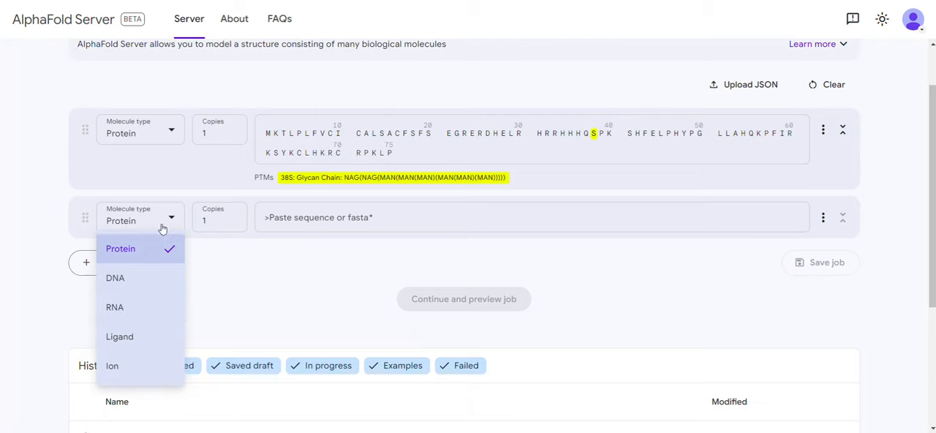
pyautogui.click(148, 308)
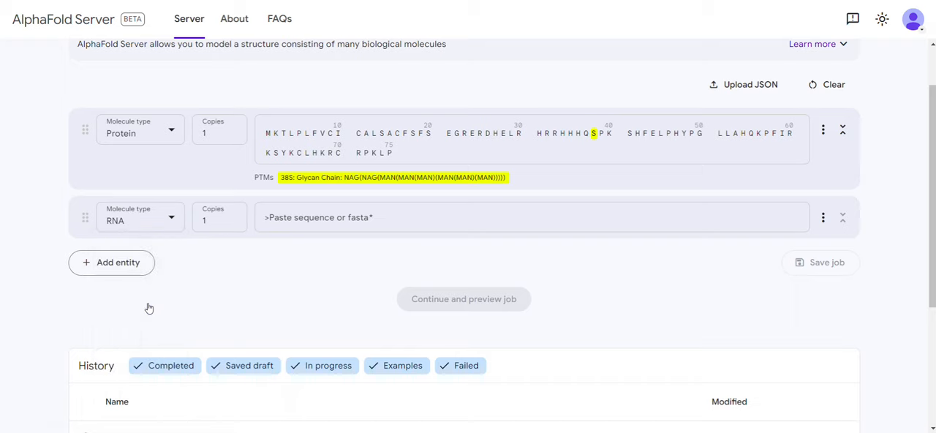
# Step: Enter the sequence AUGCAUGCAAUGCGCGC for the RNA entity
pyautogui.click(305, 215)
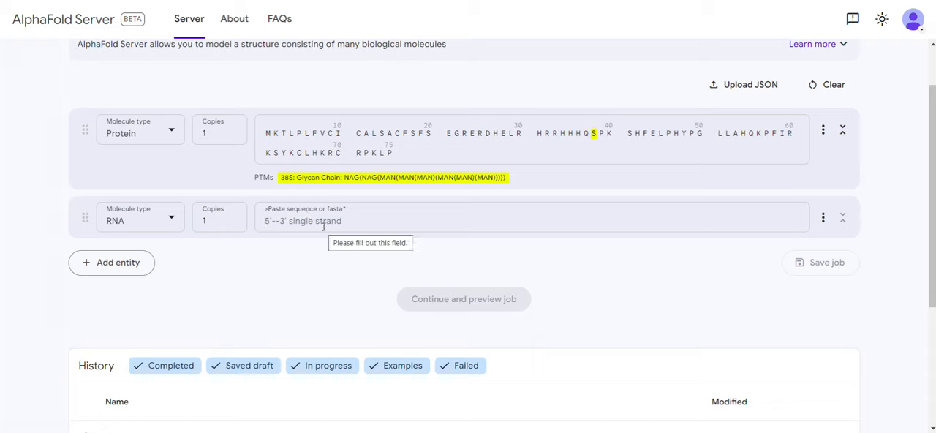
pyautogui.write('AUGCAUGCAA UGCGCGC')
pyautogui.click(324, 272)
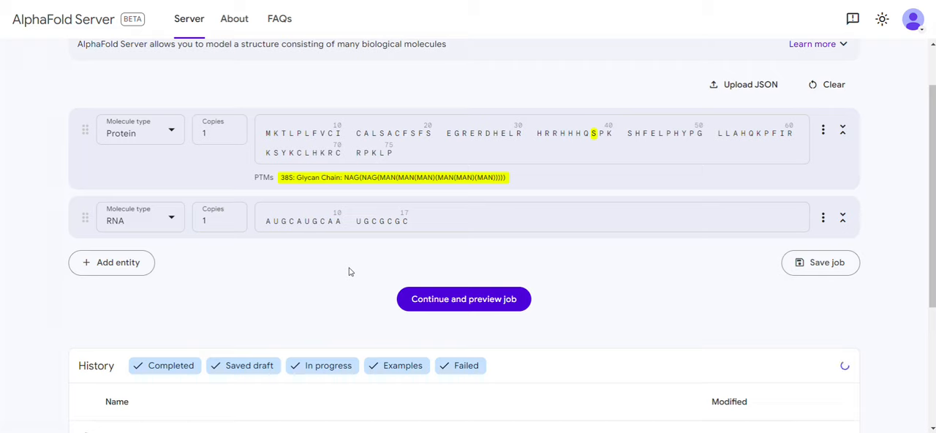
# Step: Add a third entity to the job and set its molecule type to Ion
pyautogui.click(123, 268)
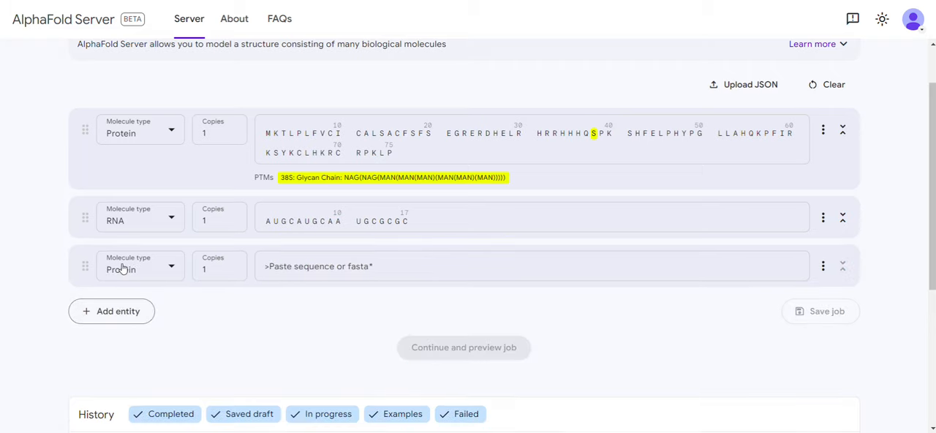
pyautogui.scroll(-1, 225, 318)
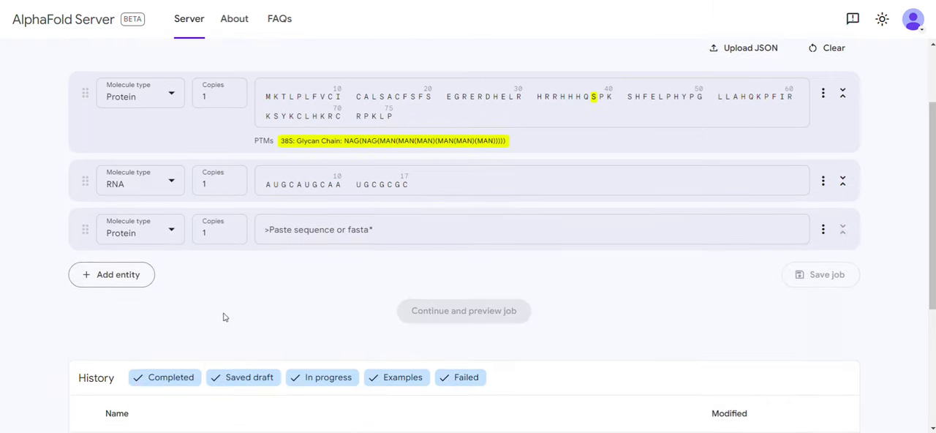
pyautogui.click(172, 231)
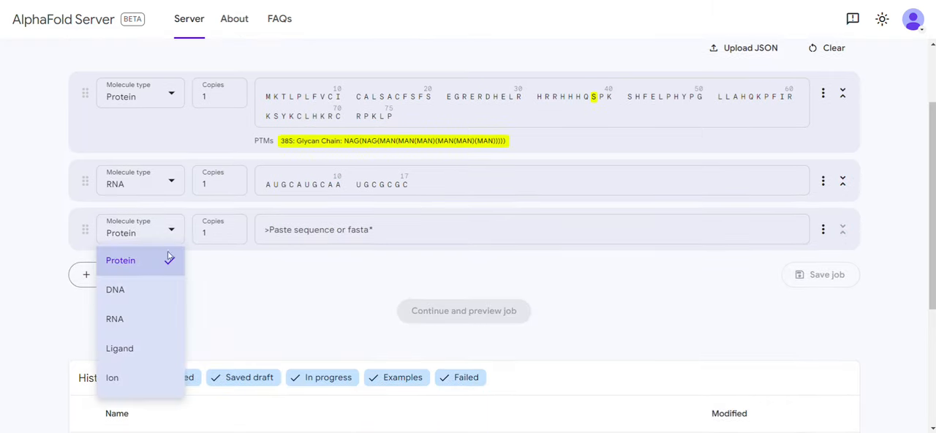
pyautogui.click(134, 378)
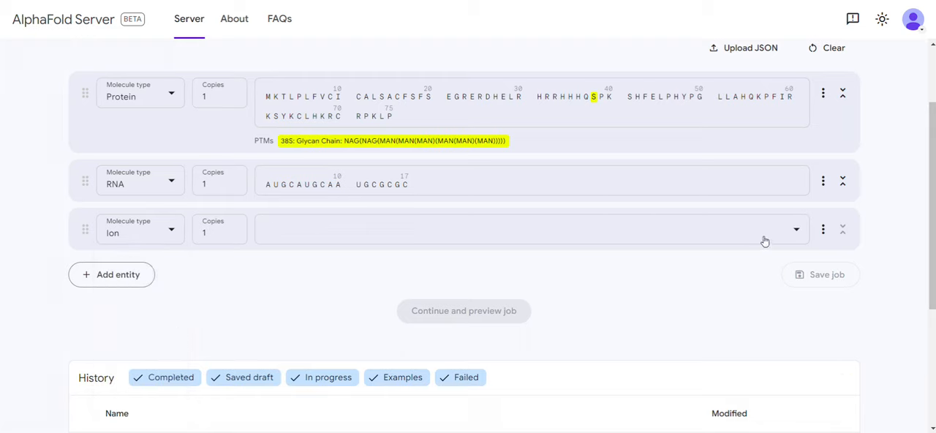
# Step: Choose Zn²⁺ for the ion entity and set its number of copies to 2
pyautogui.click(796, 232)
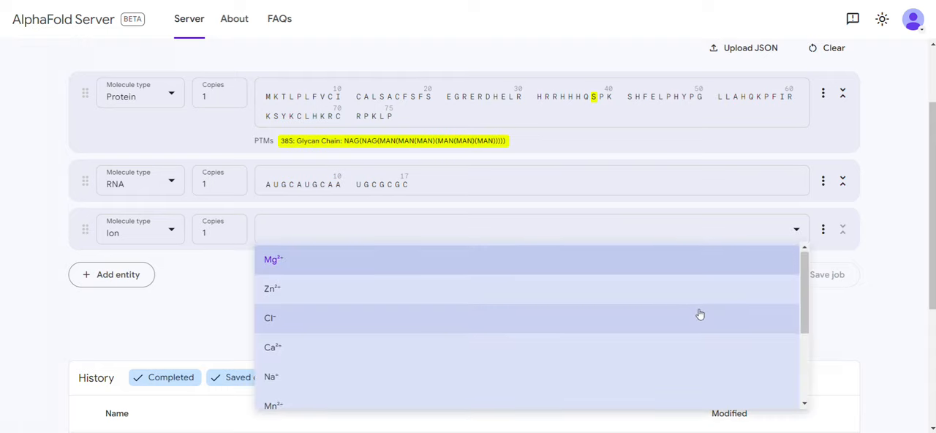
pyautogui.scroll(-2, 700, 314)
pyautogui.scroll(-3, 699, 315)
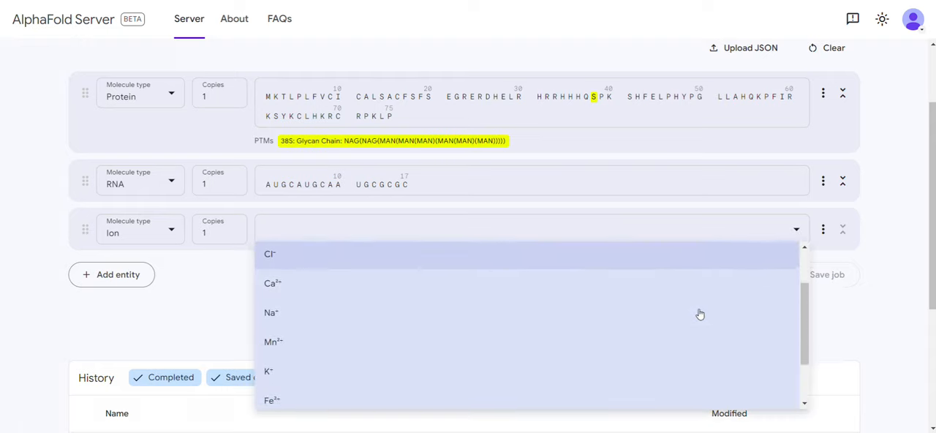
pyautogui.scroll(-1, 700, 315)
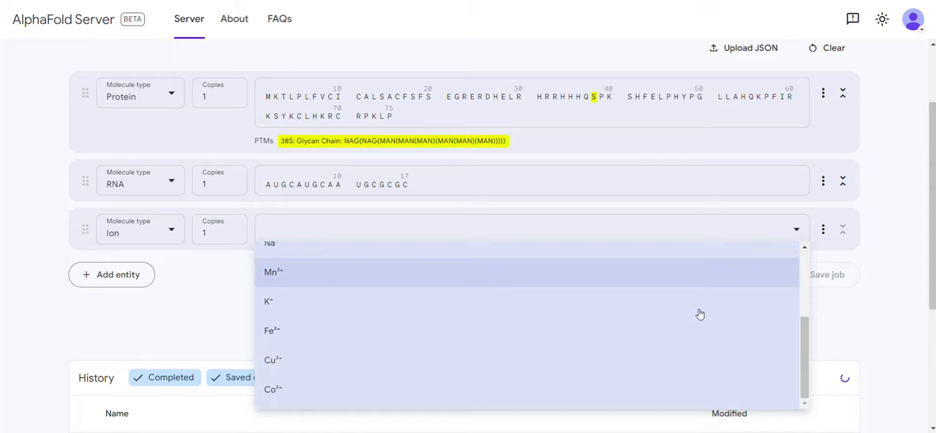
pyautogui.scroll(6, 699, 314)
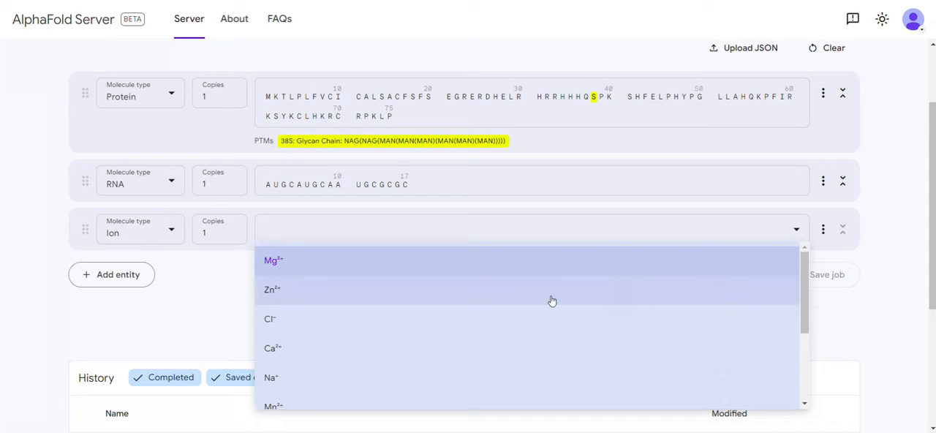
pyautogui.click(405, 295)
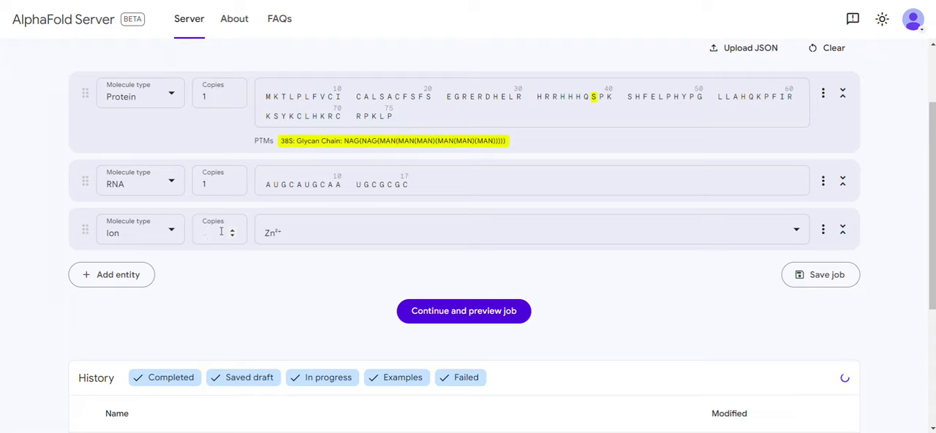
pyautogui.write('2')
# Step: Add a fourth entity to the job and set its molecule type to Ligand
pyautogui.click(106, 276)
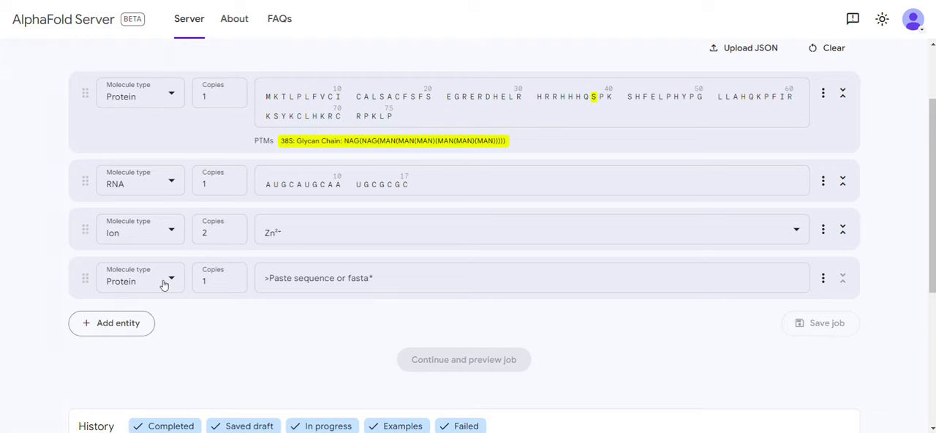
pyautogui.click(164, 285)
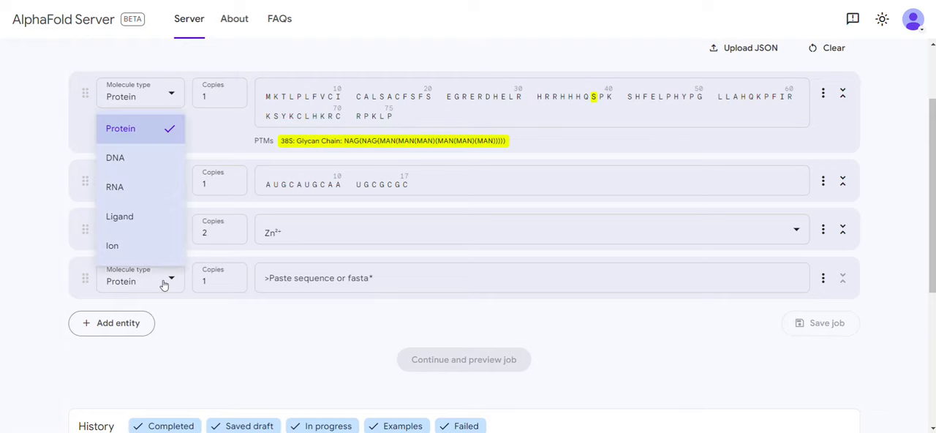
pyautogui.click(144, 224)
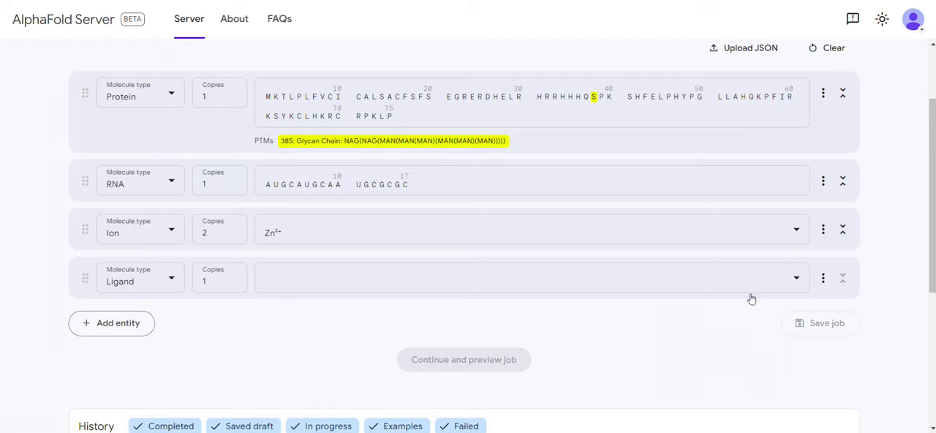
# Step: Choose AMP – Adenosine phosphate as the molecule for the ligand entity
pyautogui.click(796, 281)
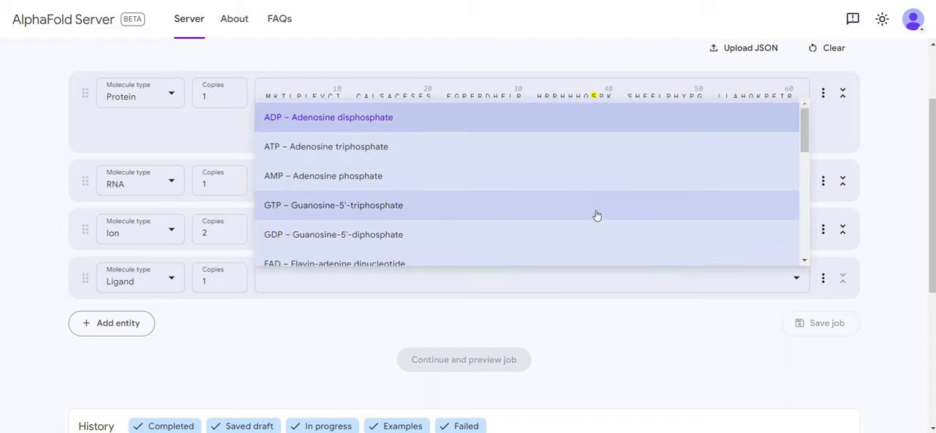
pyautogui.scroll(-6, 596, 215)
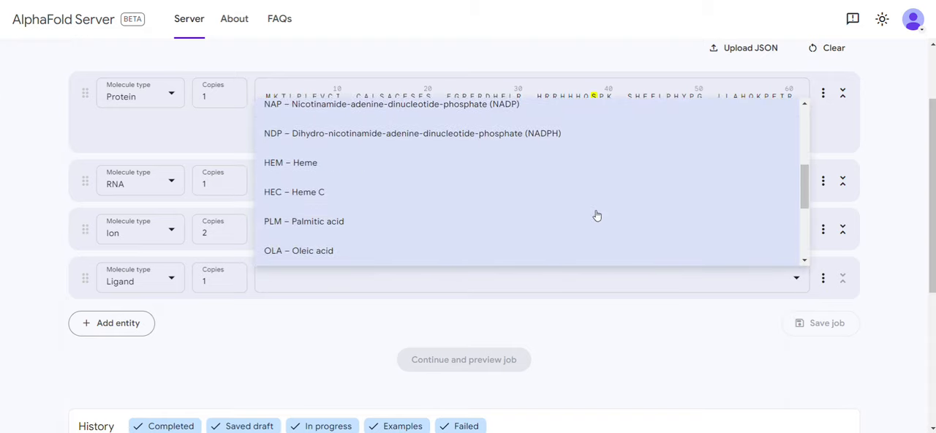
pyautogui.scroll(-3, 596, 215)
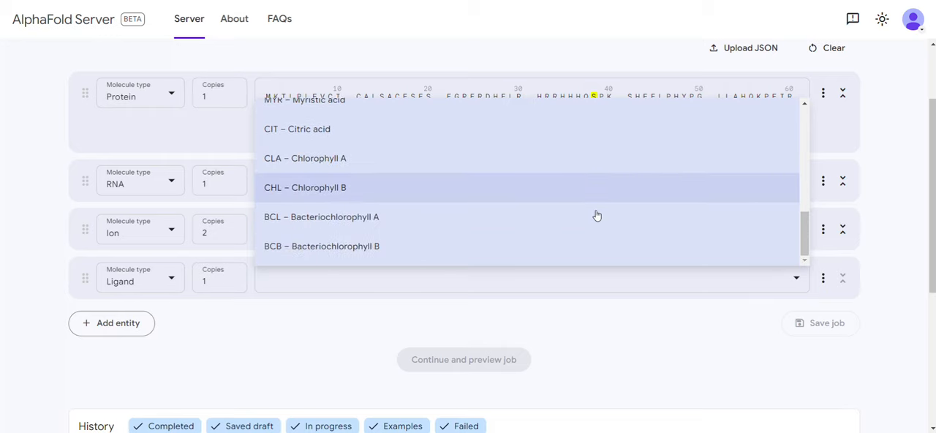
pyautogui.scroll(10, 596, 215)
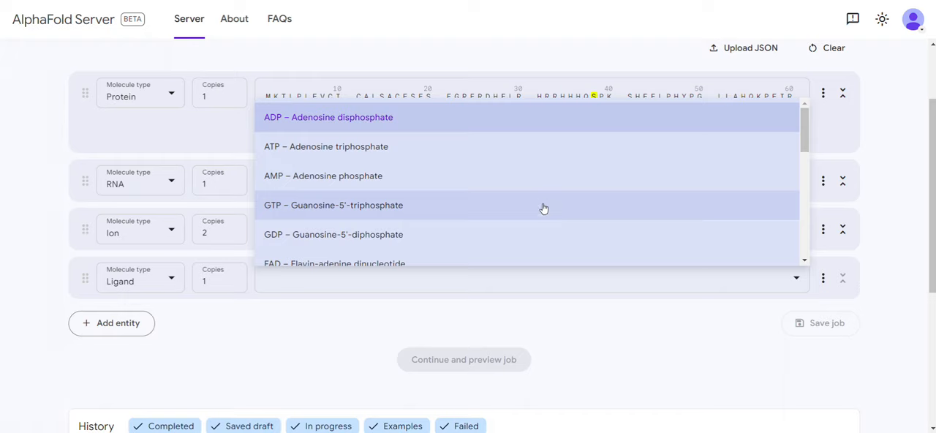
pyautogui.click(347, 178)
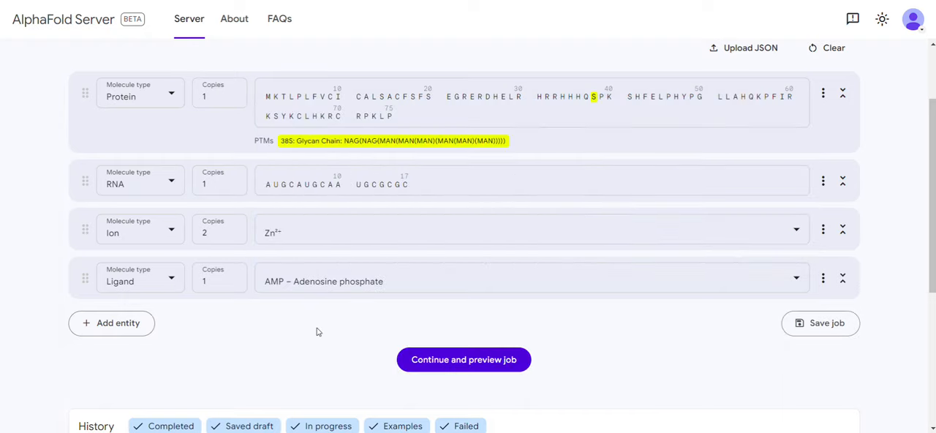
# Step: Continue to the job preview, review the listed entities and set the job name to Protein_modeling
pyautogui.scroll(-1, 316, 332)
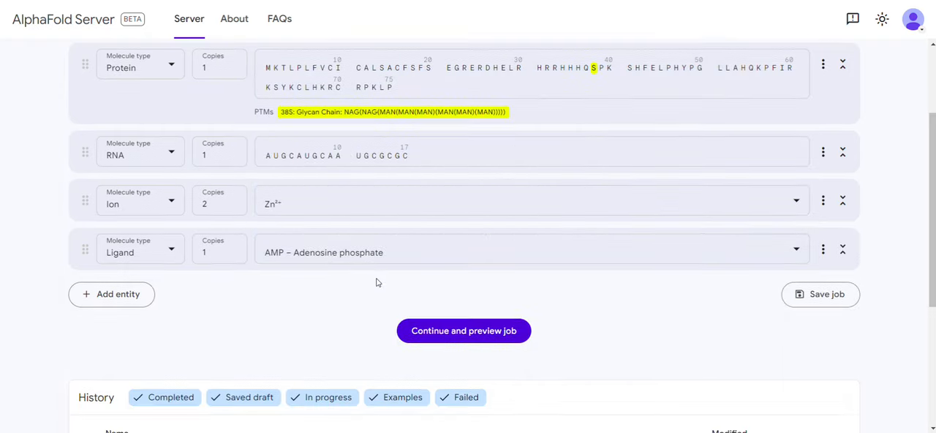
pyautogui.click(438, 333)
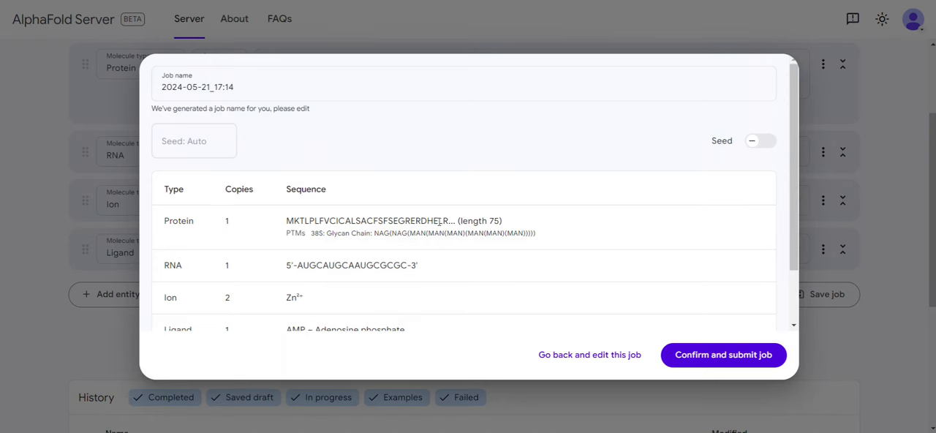
pyautogui.scroll(-2, 436, 217)
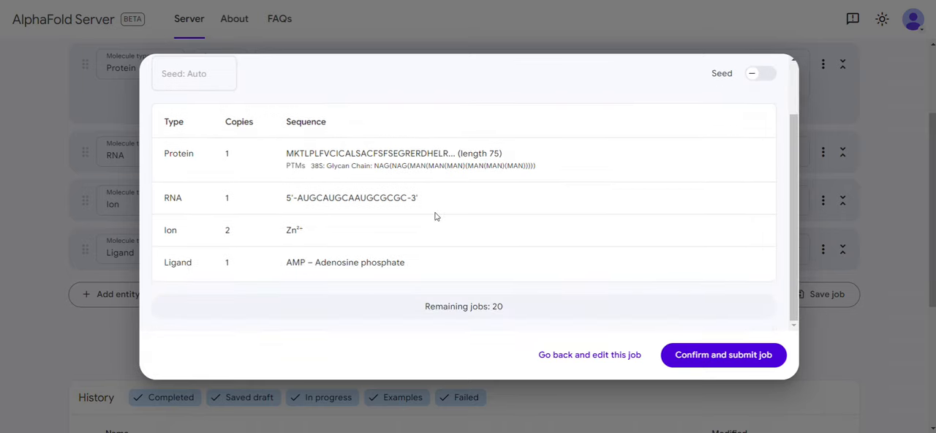
pyautogui.scroll(2, 436, 218)
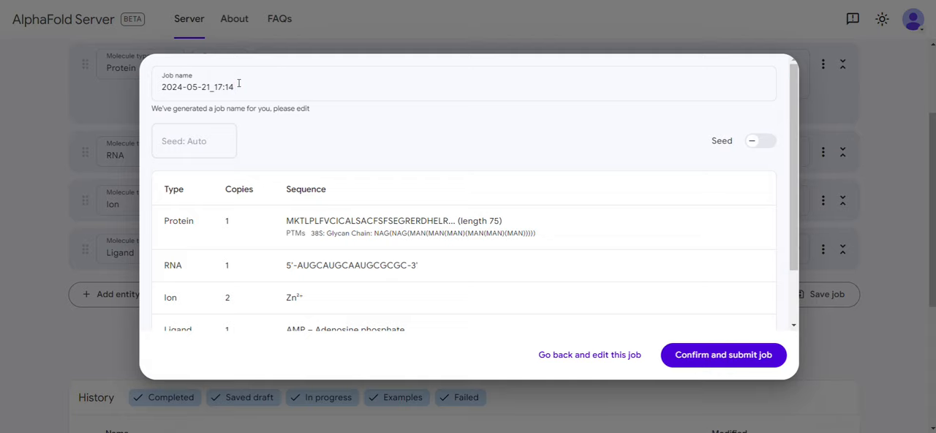
pyautogui.press('BackSpace')
pyautogui.press('BackSpace')
pyautogui.press('BackSpace')
pyautogui.press('BackSpace')
pyautogui.press('BackSpace')
pyautogui.press('BackSpace')
pyautogui.press('BackSpace')
pyautogui.press('BackSpace')
pyautogui.press('BackSpace')
pyautogui.press('BackSpace')
pyautogui.press('BackSpace')
pyautogui.press('BackSpace')
pyautogui.press('BackSpace')
pyautogui.press('BackSpace')
pyautogui.press('BackSpace')
pyautogui.press('BackSpace')
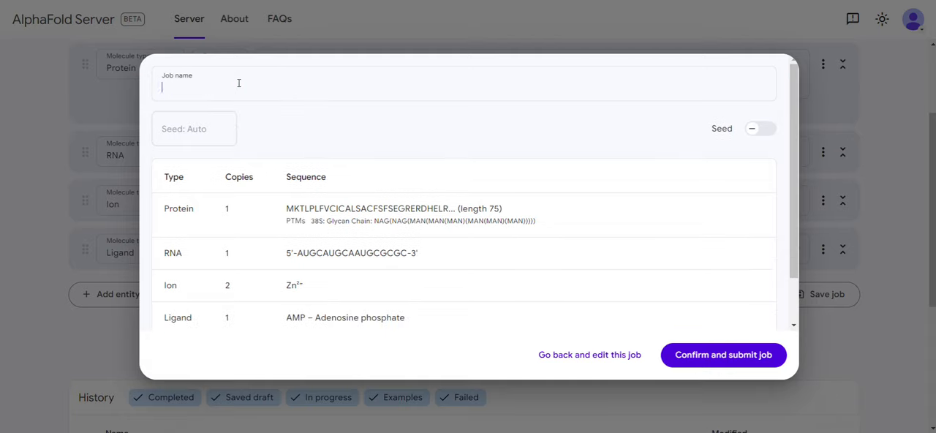
pyautogui.write('Protein_modeling')
# Step: Confirm and submit the Protein_modeling job with the seed left on automatic
pyautogui.scroll(-1, 367, 251)
pyautogui.scroll(-2, 368, 251)
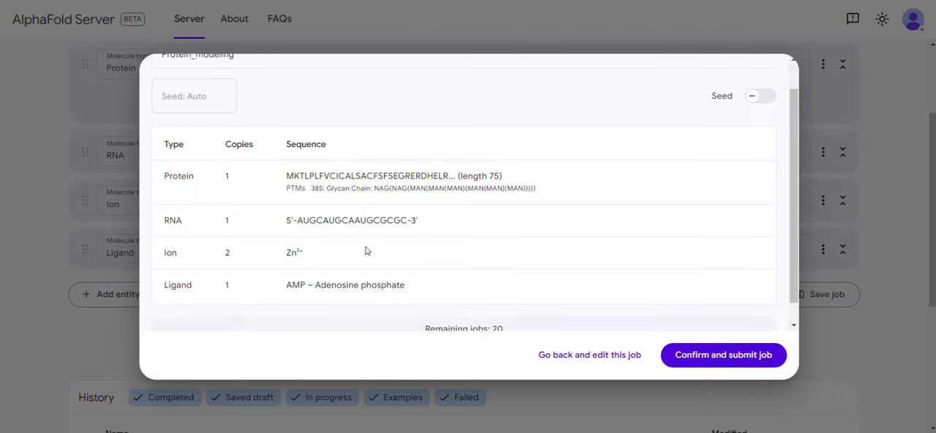
pyautogui.click(721, 356)
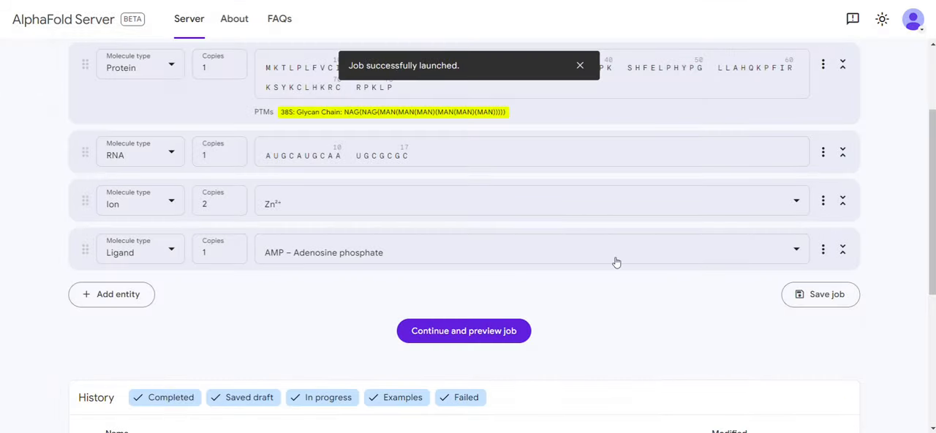
# Step: Find the Protein_modeling job in the history and open its results once it has completed
pyautogui.scroll(-2, 616, 262)
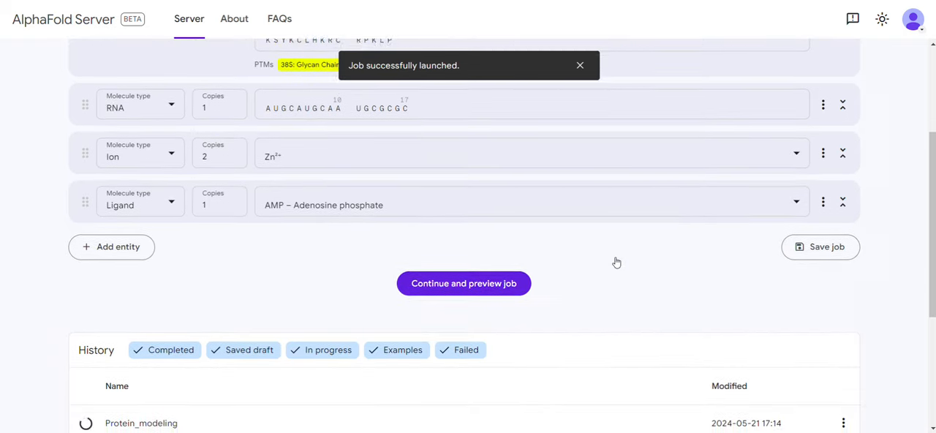
pyautogui.scroll(-3, 616, 261)
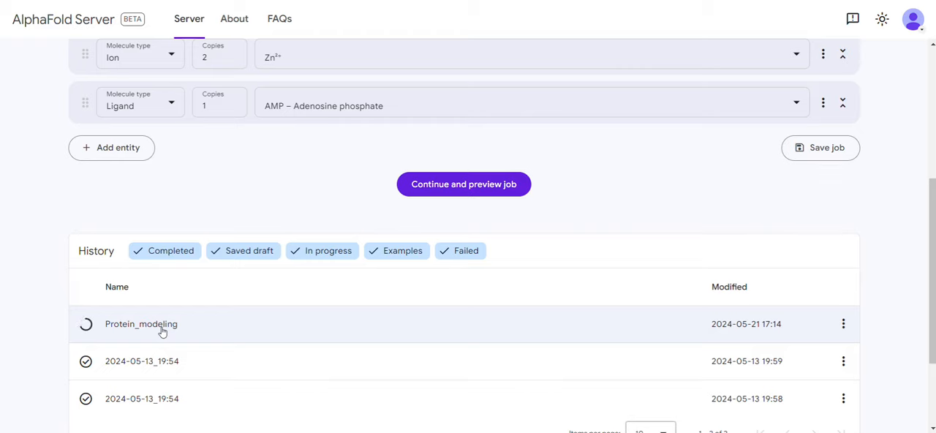
pyautogui.scroll(-2, 161, 329)
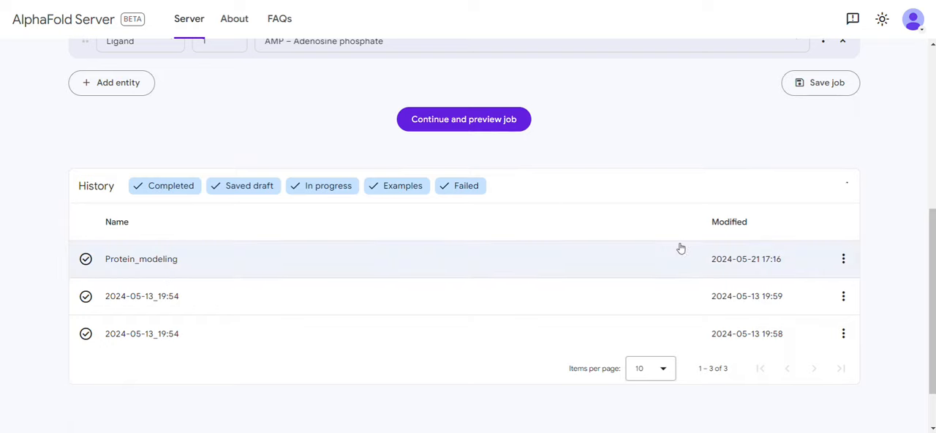
pyautogui.click(843, 262)
pyautogui.click(843, 261)
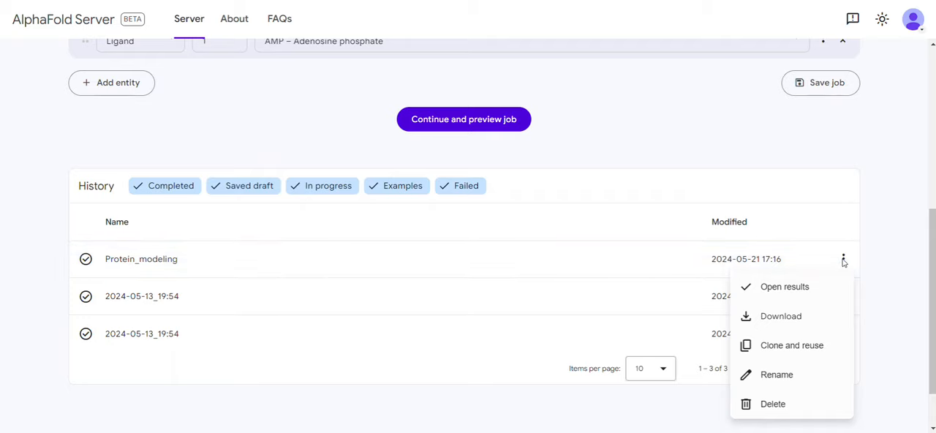
pyautogui.click(815, 291)
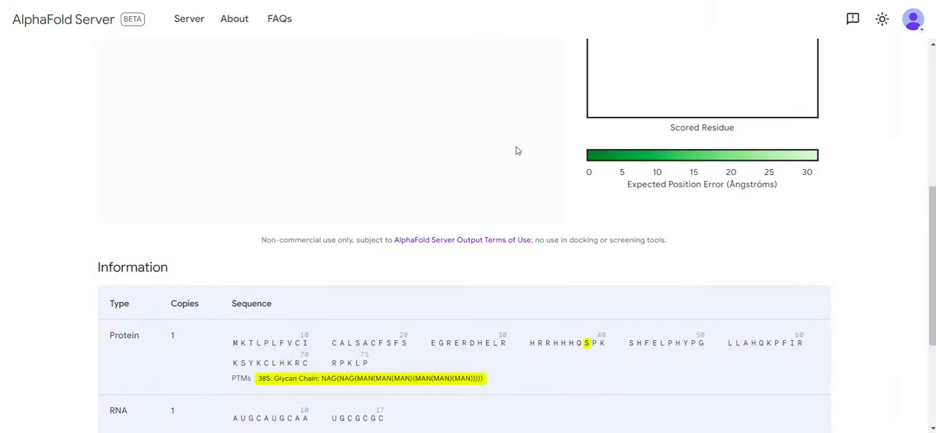
# Step: Examine the predicted structure from several angles, together with the pLDDT legend, the ipTM and pTM scores and the expected position error plot
pyautogui.scroll(5, 517, 150)
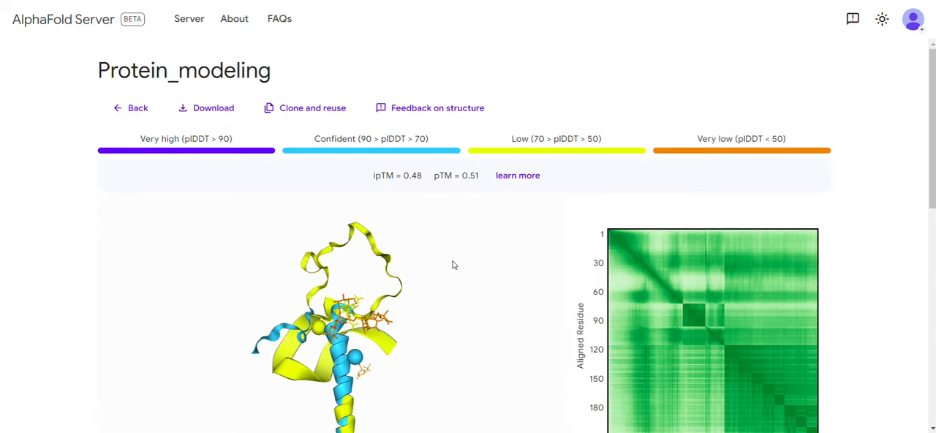
pyautogui.scroll(-1, 454, 265)
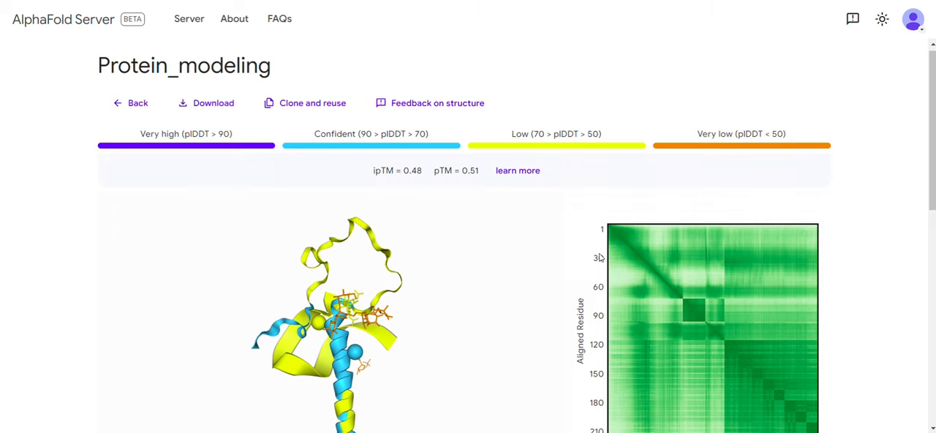
pyautogui.scroll(-2, 599, 257)
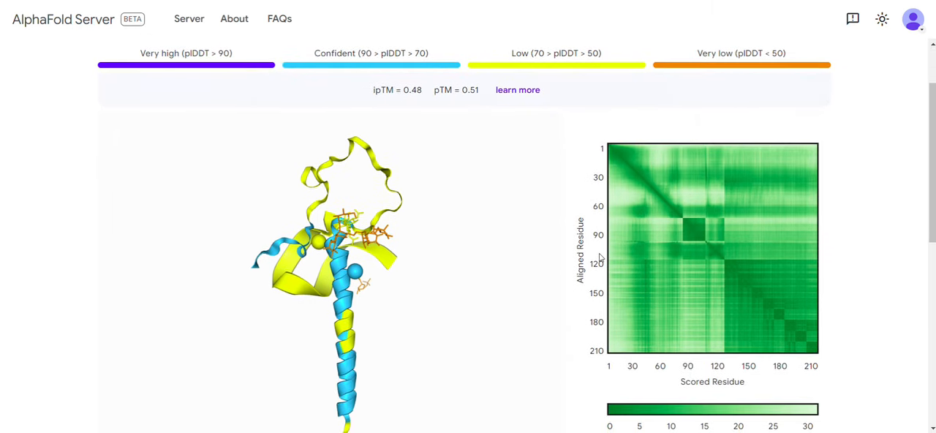
pyautogui.moveTo(390, 312); pyautogui.dragTo(359, 263)
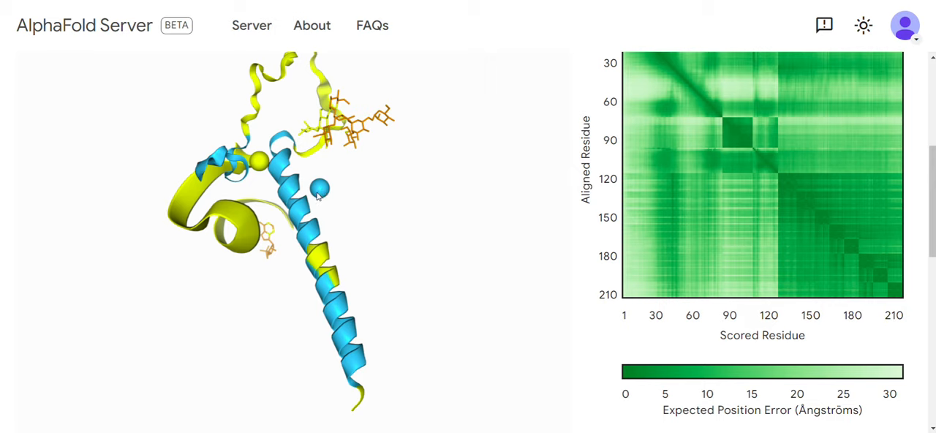
pyautogui.moveTo(280, 274); pyautogui.dragTo(309, 220)
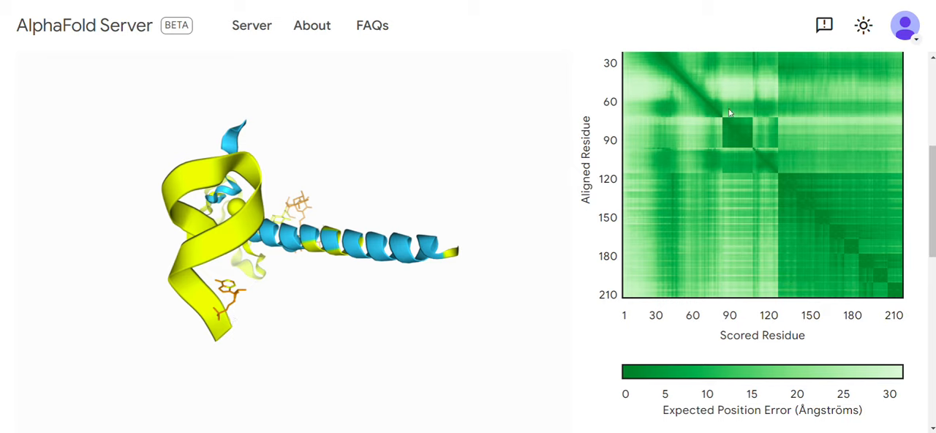
pyautogui.click(923, 2)
pyautogui.click(837, 157)
pyautogui.click(838, 157)
pyautogui.press('Escape')
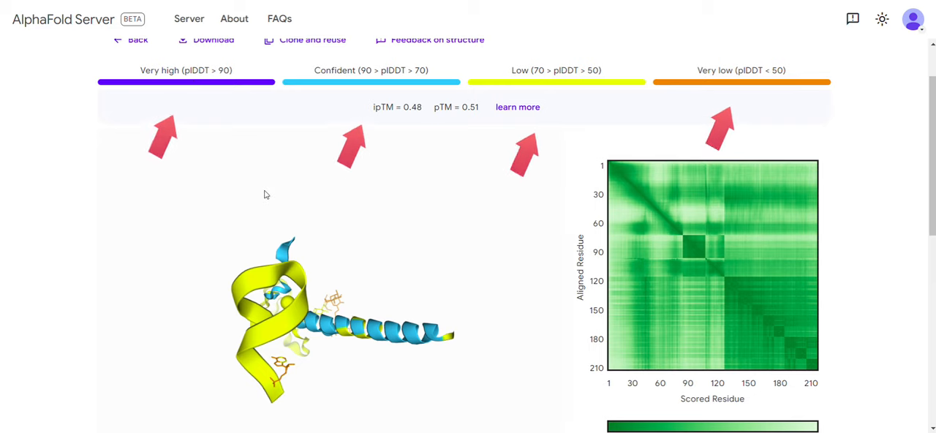
pyautogui.moveTo(348, 271); pyautogui.dragTo(328, 291)
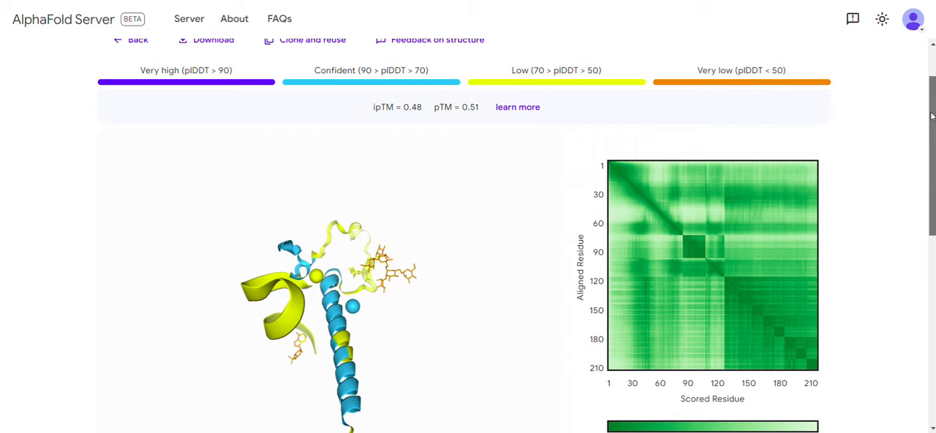
# Step: Download the prediction results to the Desktop as the compressed folder fold_protein_modeling
pyautogui.moveTo(931, 116); pyautogui.dragTo(931, 108)
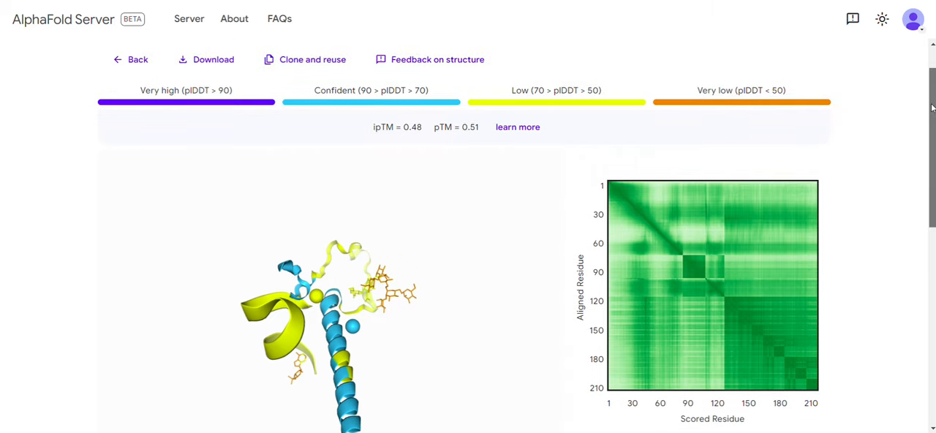
pyautogui.moveTo(931, 107); pyautogui.dragTo(931, 114)
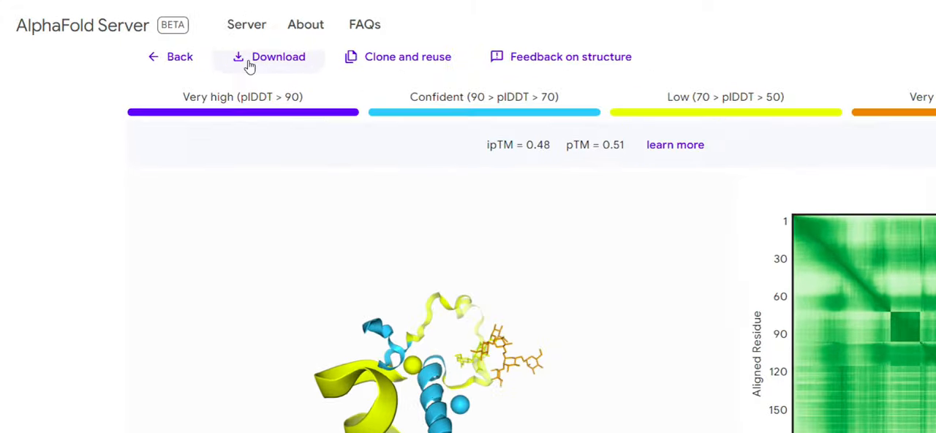
pyautogui.click(249, 64)
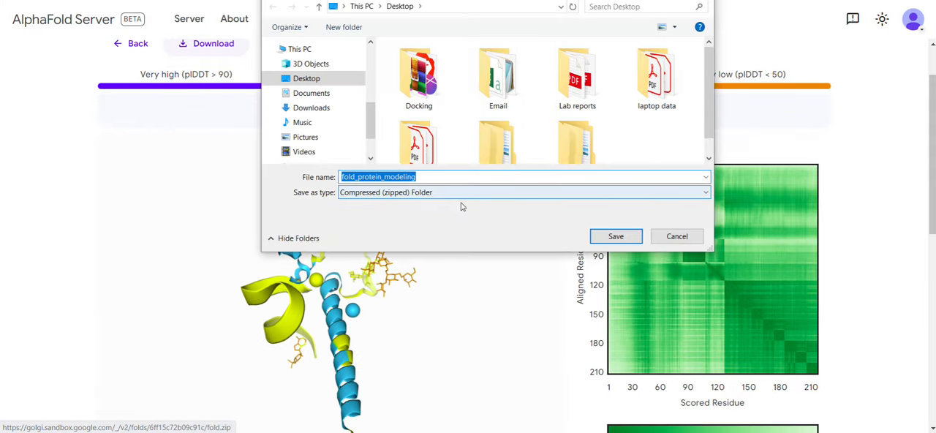
pyautogui.click(613, 236)
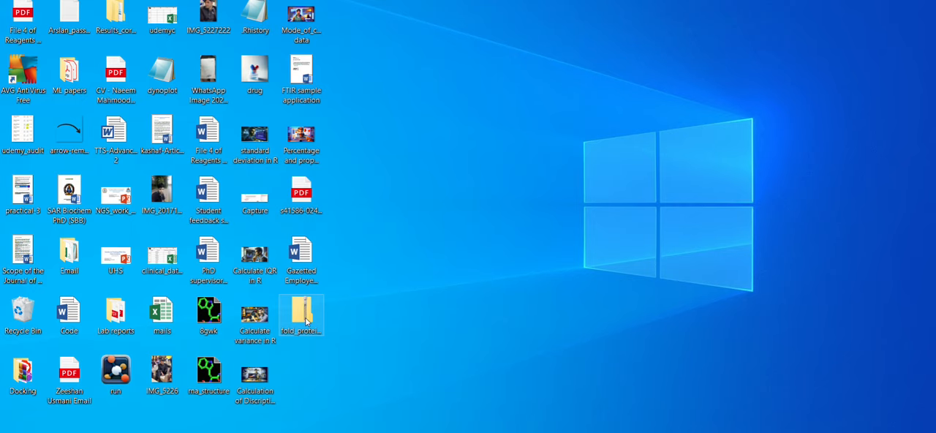
# Step: Extract the downloaded archive directly onto the desktop and also into its own fold_protein_modeling folder
pyautogui.rightClick(306, 320)
pyautogui.click(388, 124)
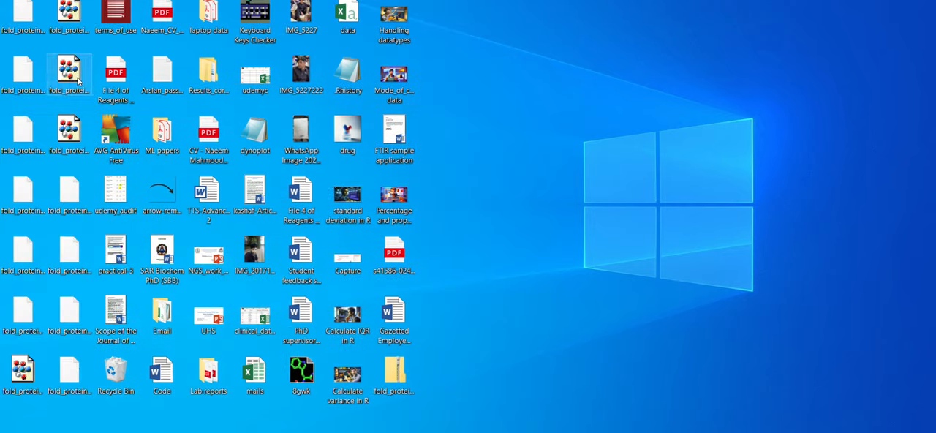
pyautogui.rightClick(397, 379)
pyautogui.click(482, 197)
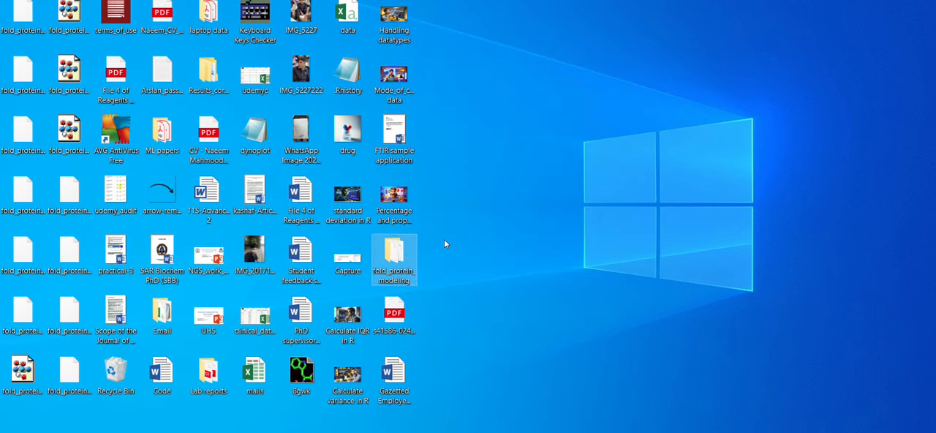
# Step: Open the CIF file fold_protein_modeling_model_0 from the extracted folder in PyMOL and inspect the structure
pyautogui.doubleClick(402, 258)
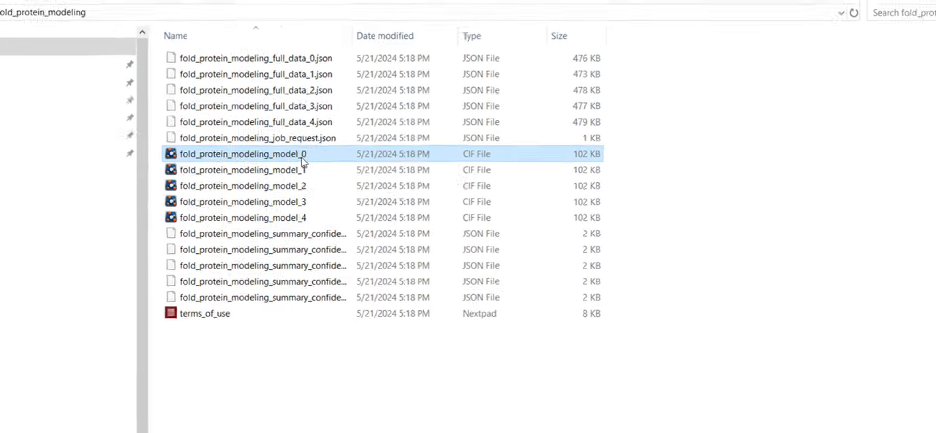
pyautogui.doubleClick(293, 155)
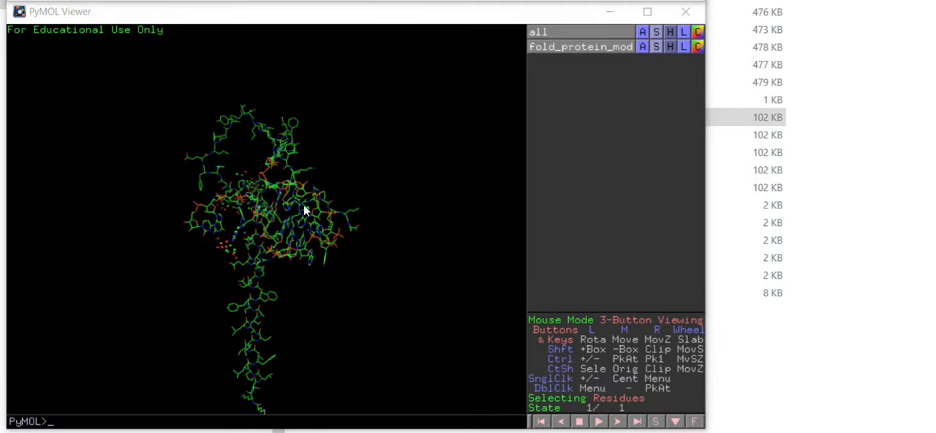
pyautogui.moveTo(331, 220); pyautogui.dragTo(378, 248)
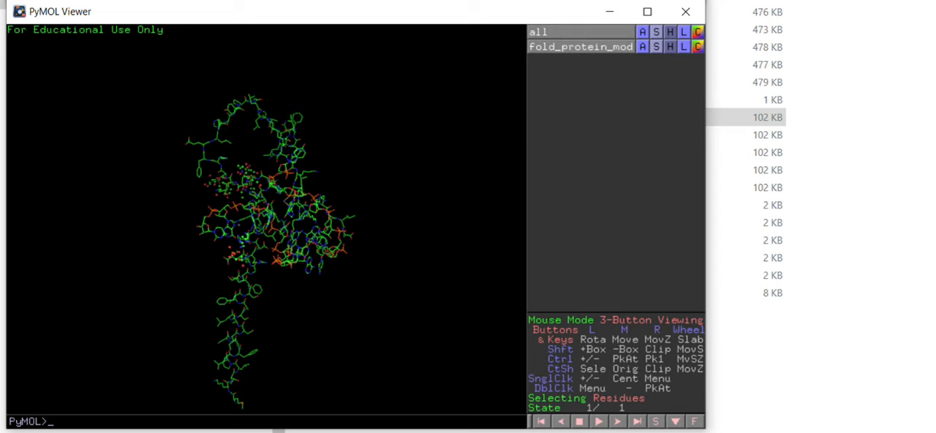
pyautogui.moveTo(260, 432)
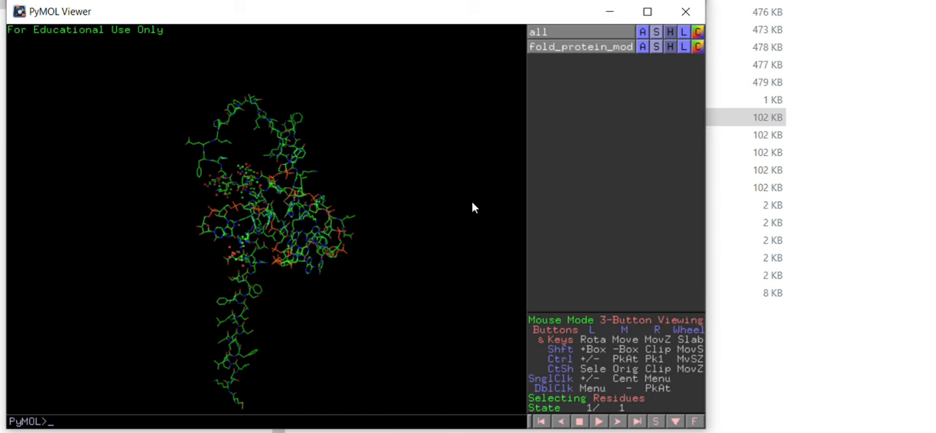